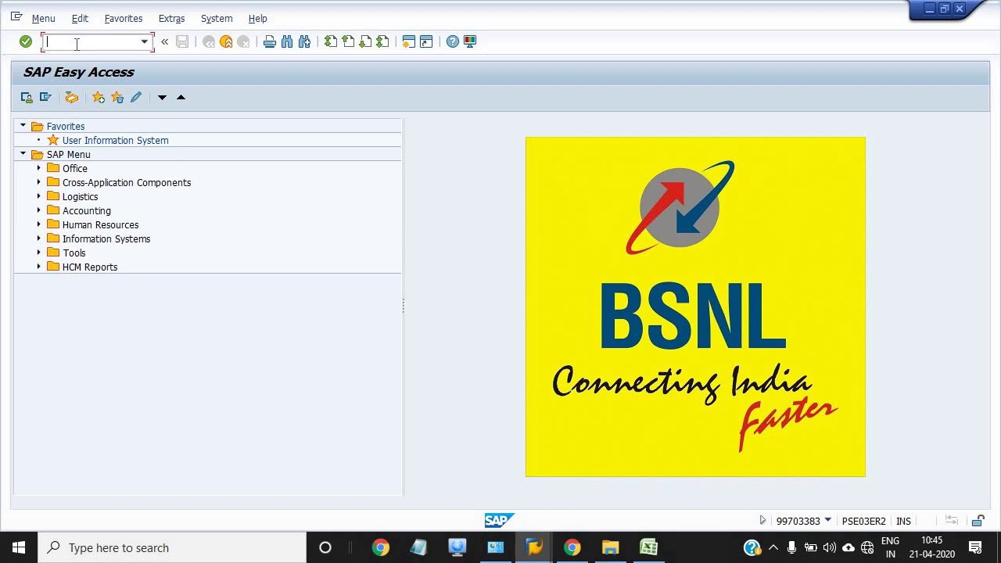
Start MIGO for a goods issue against a reservation with movement type 281
{"action": "type", "text": "MIGO"}
{"action": "key", "text": "Return"}
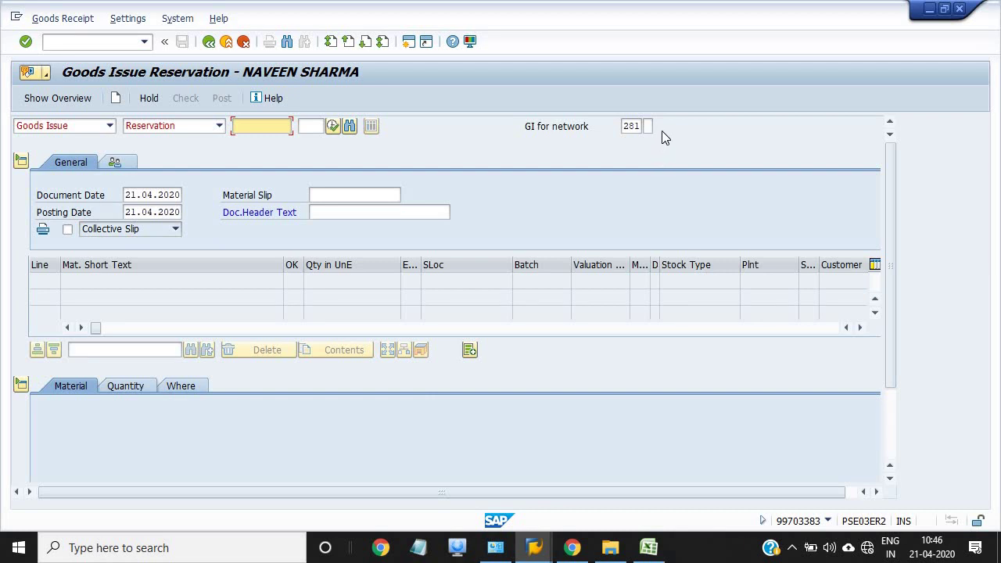
Open a second, maximized session and start transaction MB51
{"action": "left_click", "coordinate": [407, 43]}
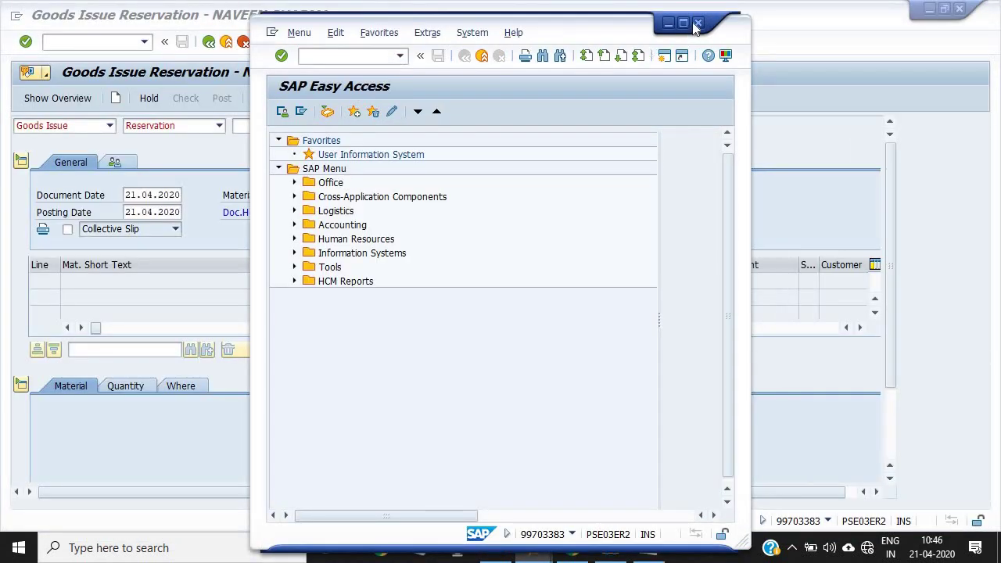
{"action": "left_click", "coordinate": [684, 23]}
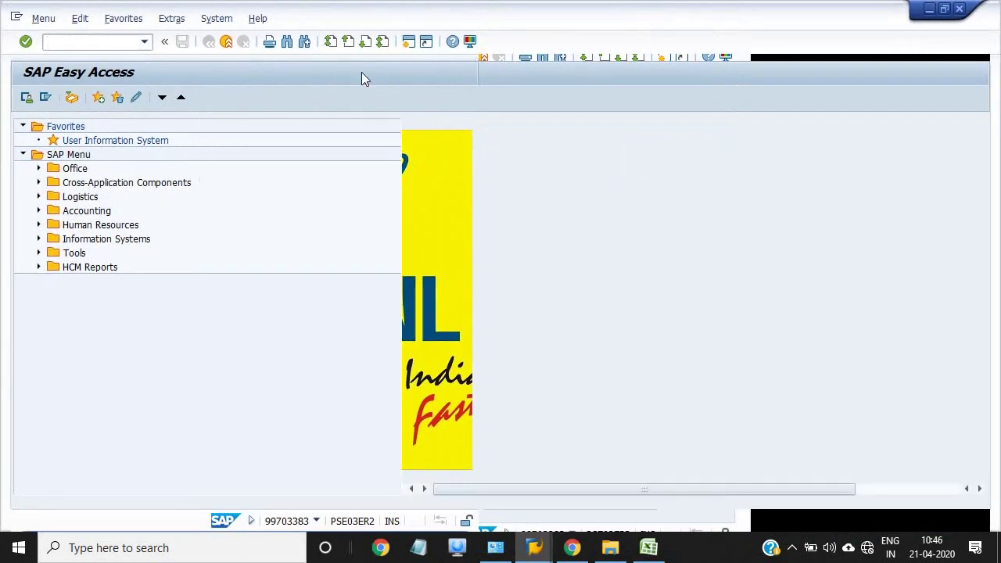
{"action": "type", "text": "MB51"}
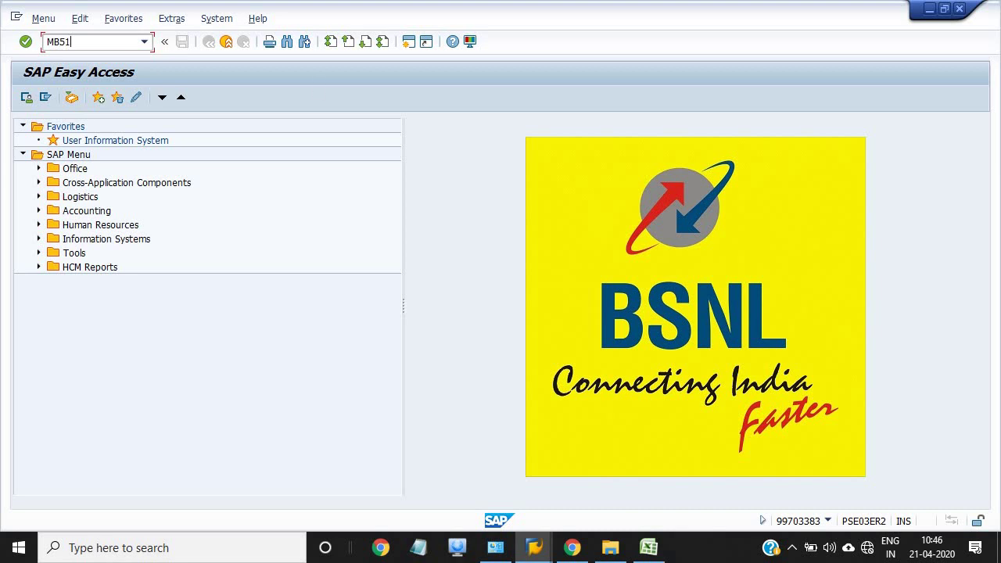
{"action": "key", "text": "Return"}
List material documents for material 12007278, plant 1705, storage location 1000
{"action": "left_click", "coordinate": [251, 144]}
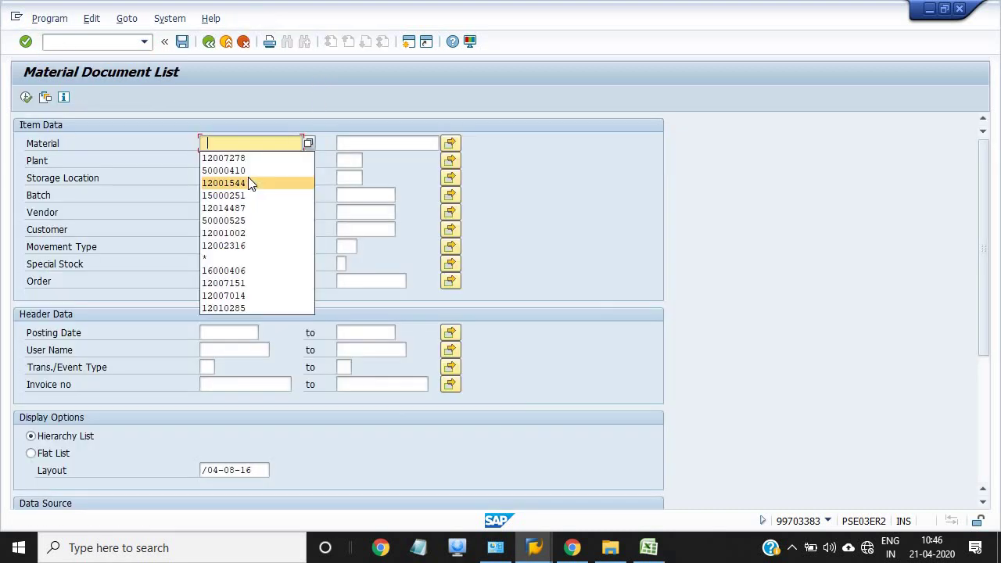
{"action": "left_click", "coordinate": [247, 160]}
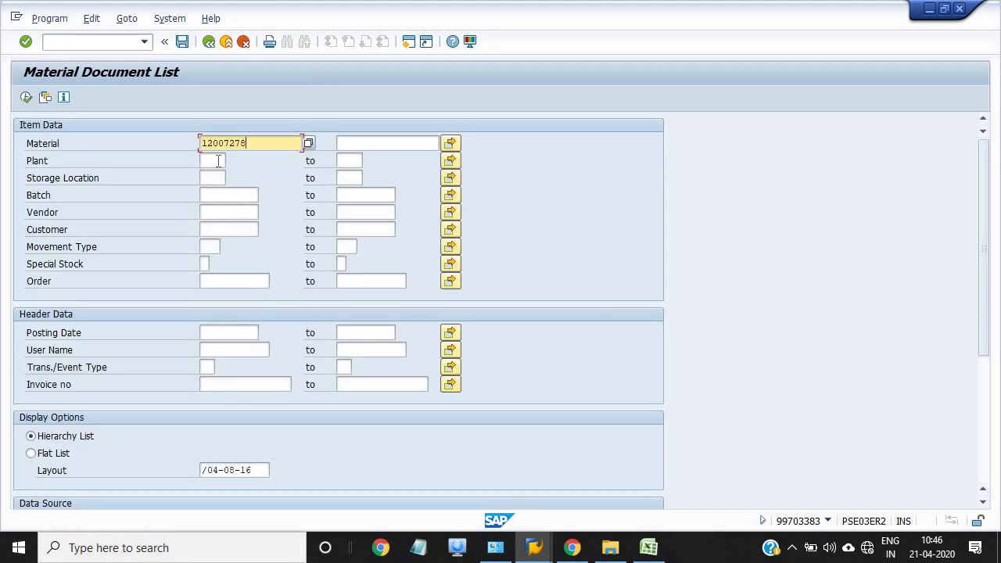
{"action": "left_click", "coordinate": [214, 160]}
{"action": "left_click", "coordinate": [219, 176]}
{"action": "left_click", "coordinate": [218, 179]}
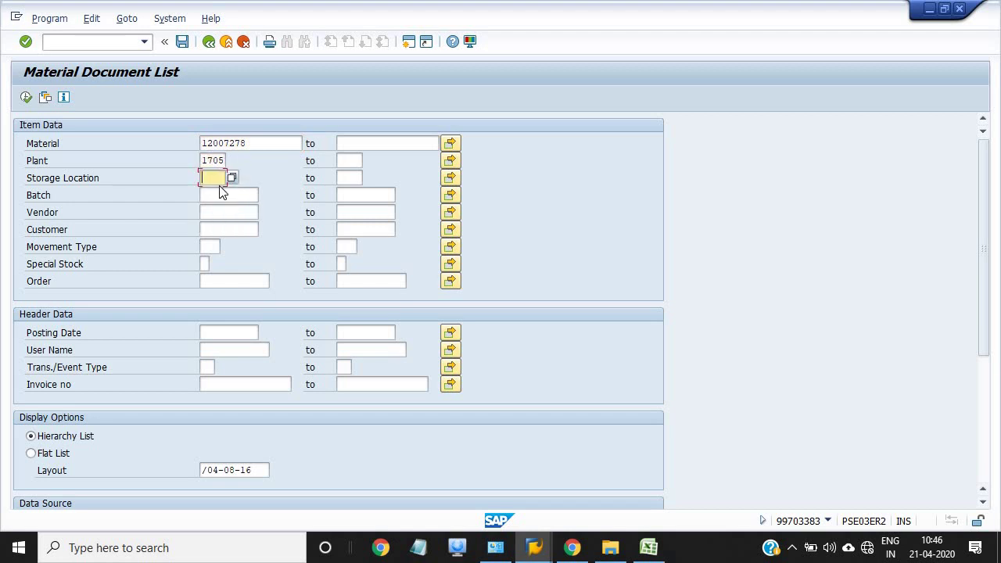
{"action": "left_click", "coordinate": [219, 191]}
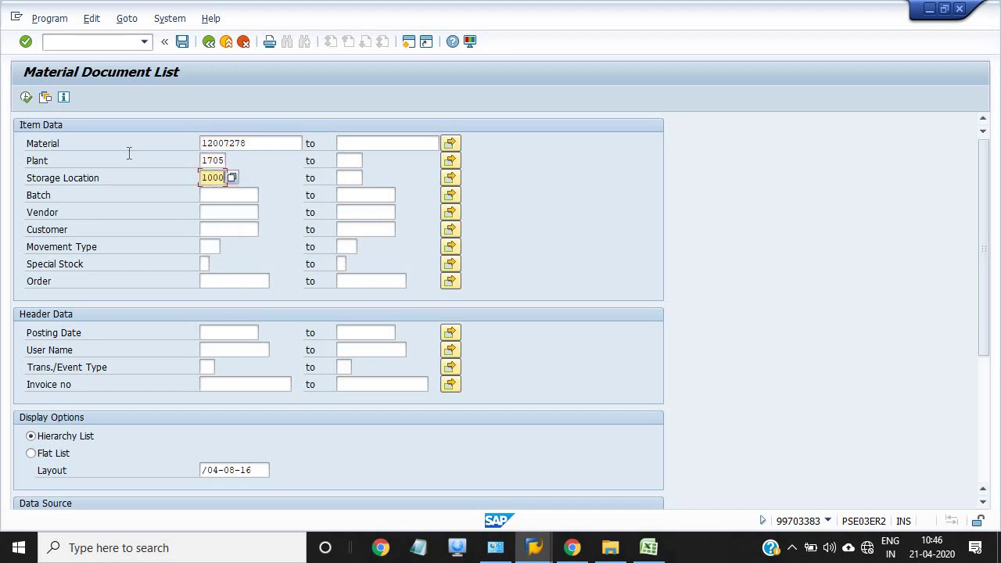
{"action": "left_click", "coordinate": [27, 98]}
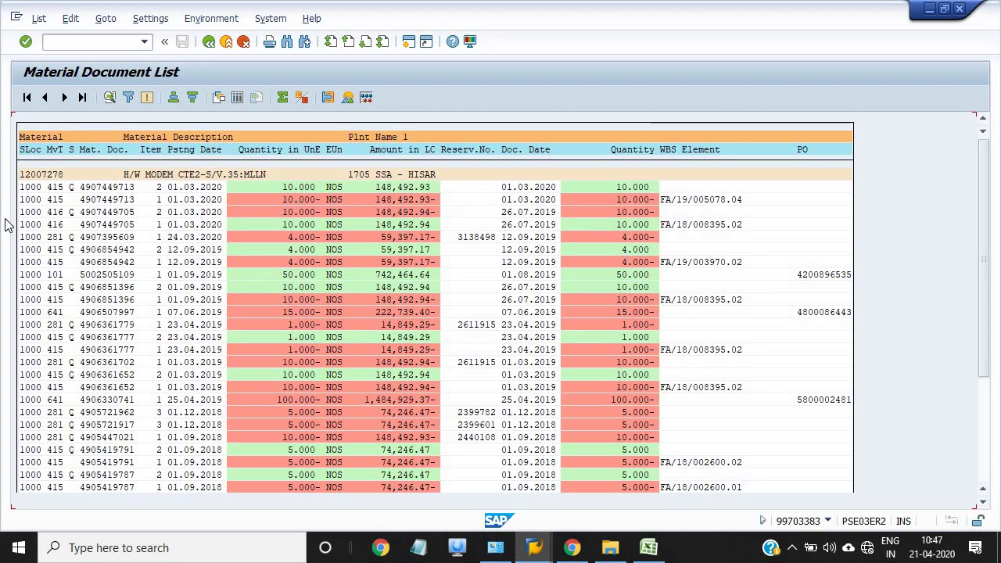
{"action": "double_click", "coordinate": [100, 189]}
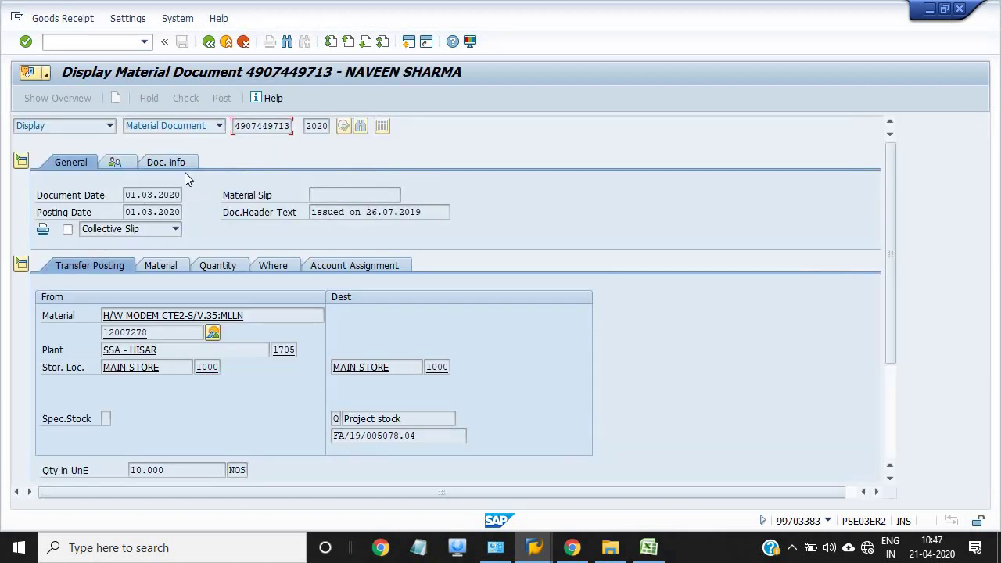
{"action": "left_click", "coordinate": [182, 166]}
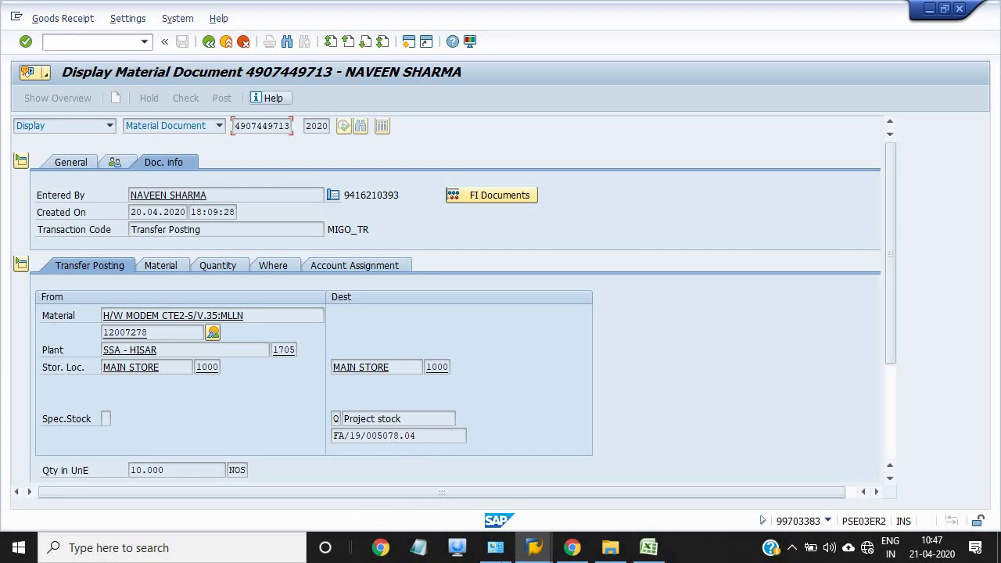
{"action": "left_click", "coordinate": [534, 549]}
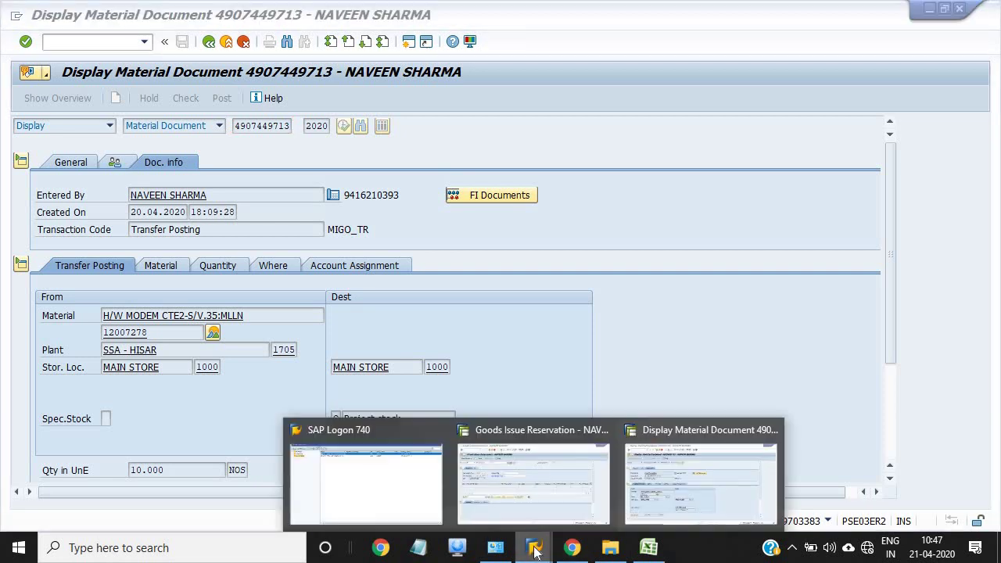
{"action": "left_click", "coordinate": [524, 492]}
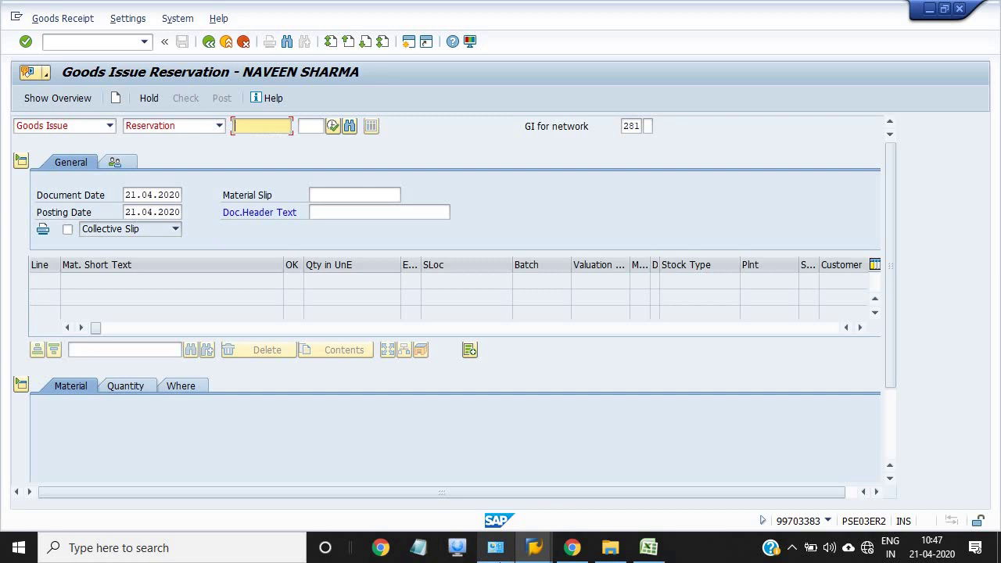
Run ZPS_MPP for WBS element FA/19/005078.04 to see reservation 3421490's open quantity
{"action": "left_click", "coordinate": [535, 548]}
{"action": "left_click", "coordinate": [682, 457]}
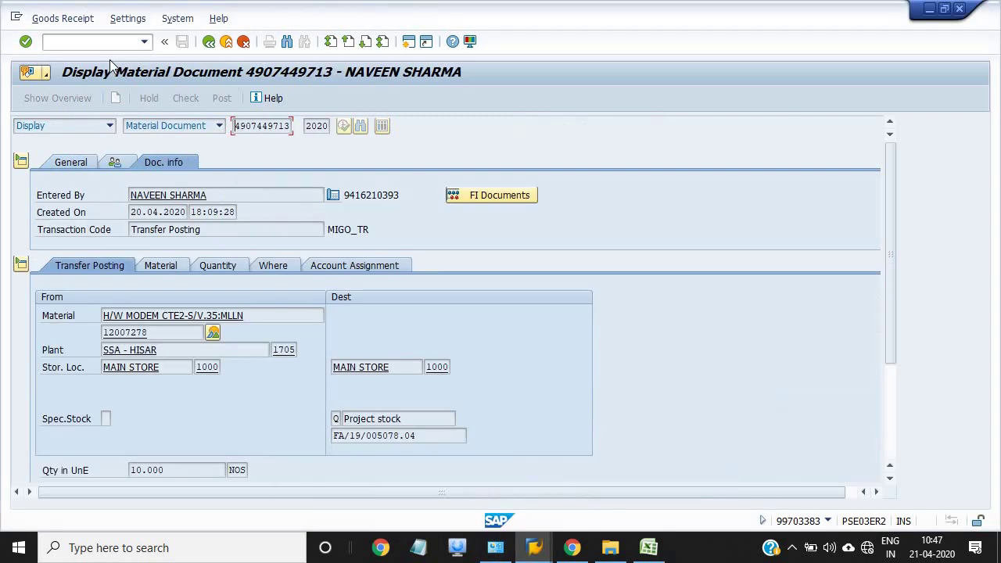
{"action": "left_click", "coordinate": [98, 41]}
{"action": "type", "text": "/NZPS_"}
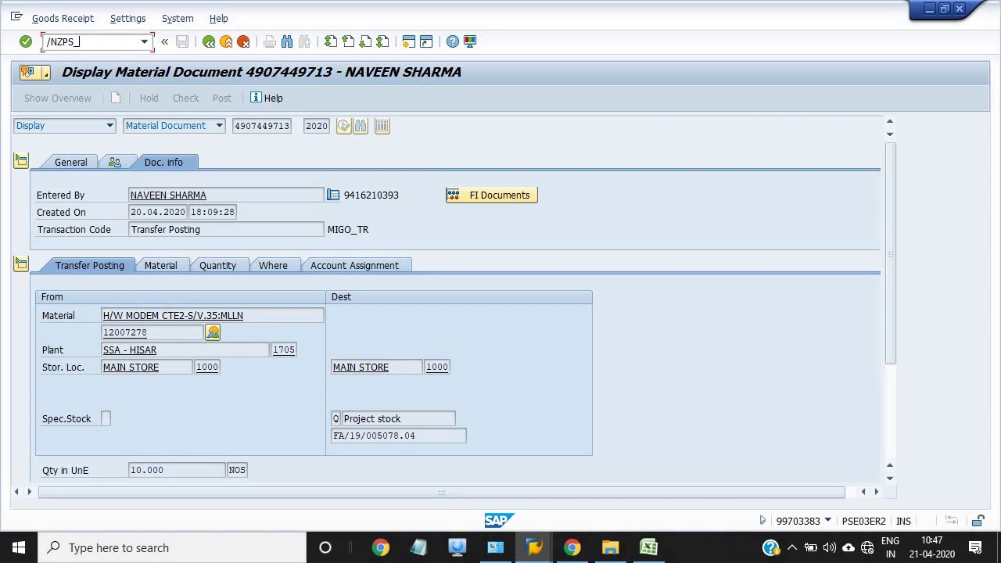
{"action": "type", "text": "MPP"}
{"action": "key", "text": "Return"}
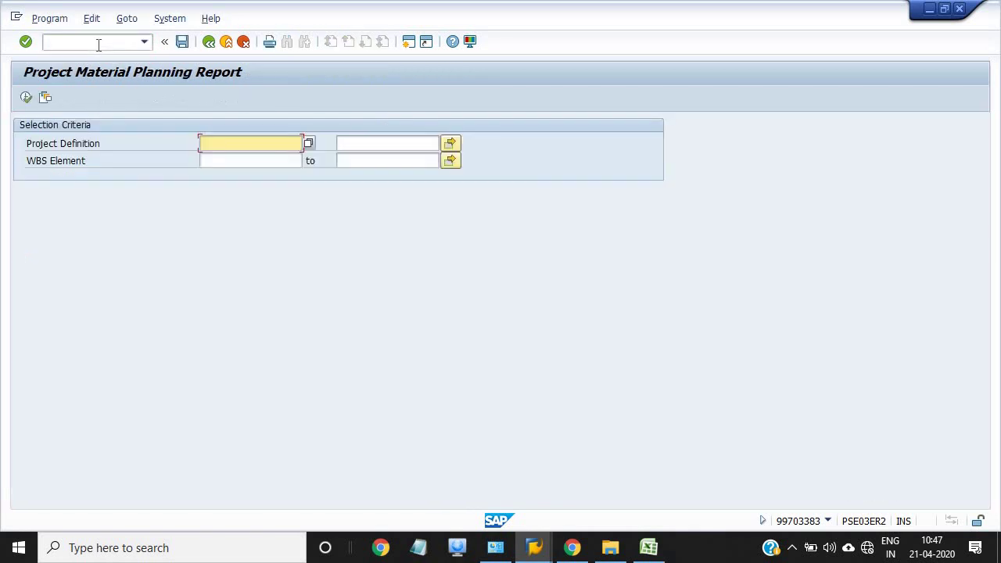
{"action": "left_click", "coordinate": [219, 164]}
{"action": "left_click", "coordinate": [219, 173]}
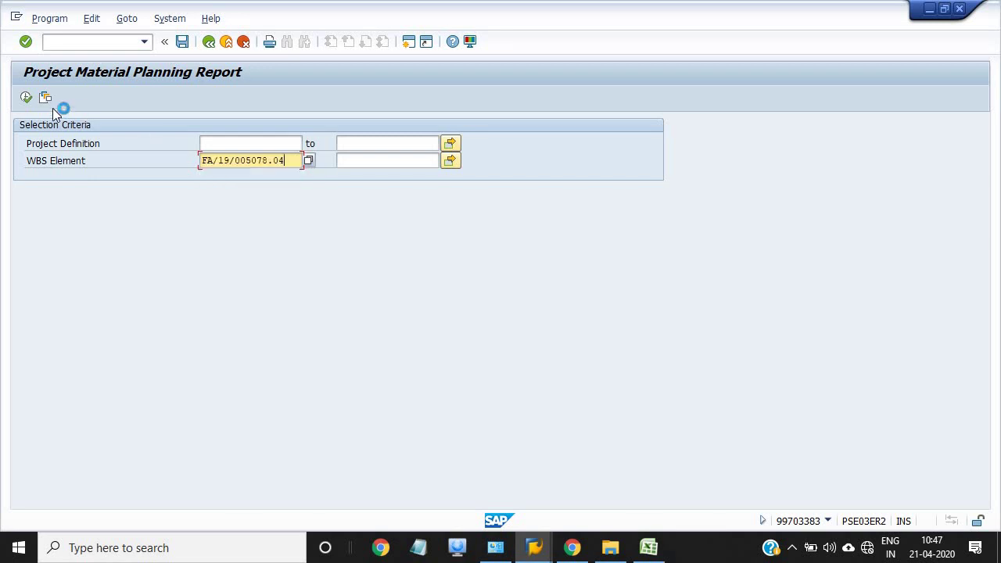
{"action": "left_click", "coordinate": [27, 98]}
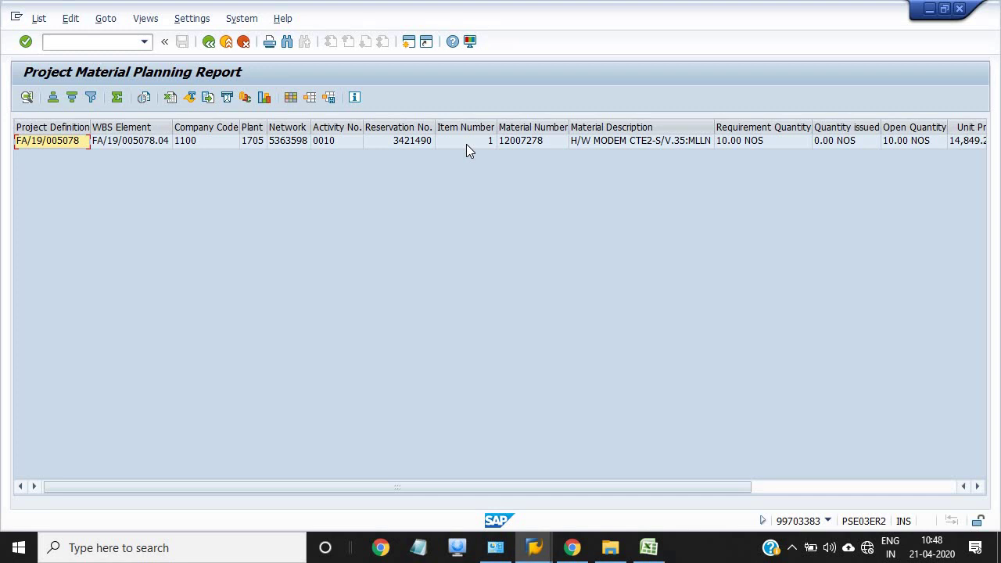
{"action": "left_click", "coordinate": [534, 546]}
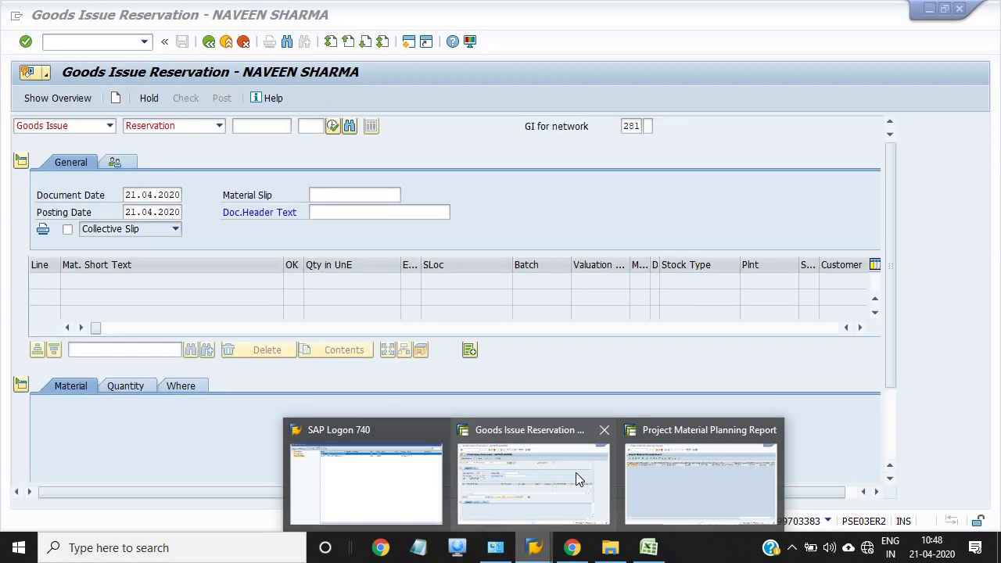
Load the modem reservation's items and set header text HW MODEM ISSUE MLLN
{"action": "left_click", "coordinate": [575, 472]}
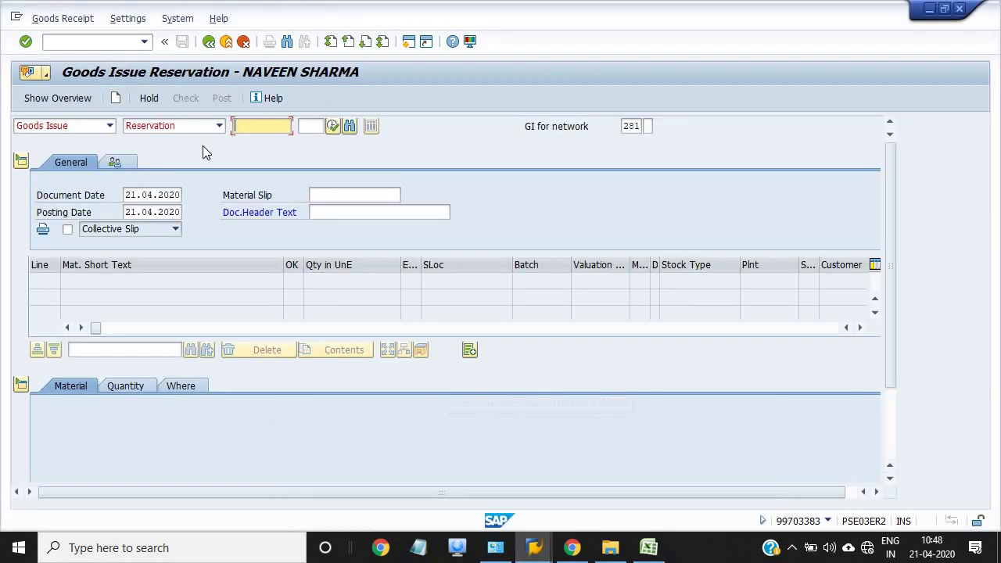
{"action": "left_click", "coordinate": [257, 128]}
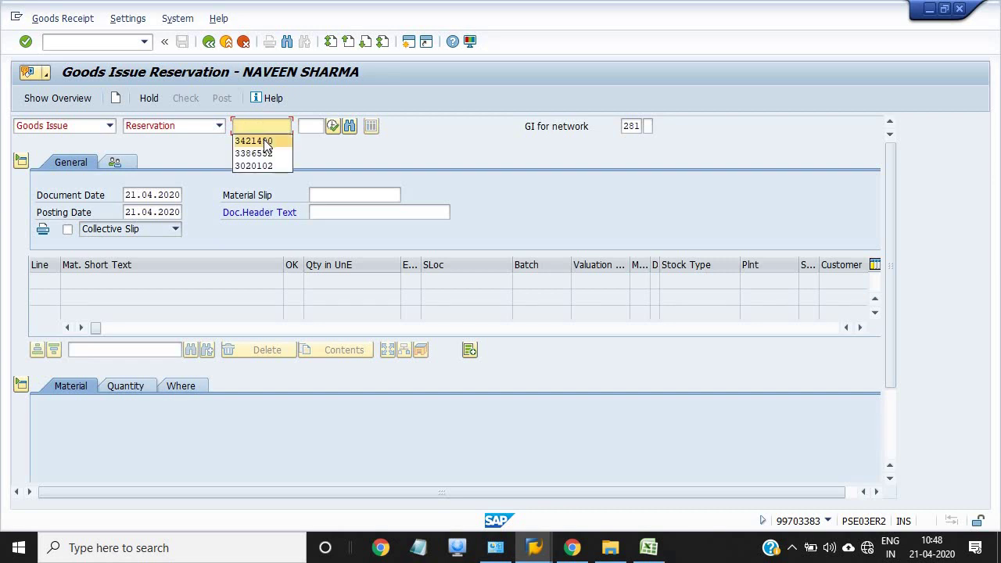
{"action": "left_click", "coordinate": [265, 142]}
{"action": "key", "text": "Return"}
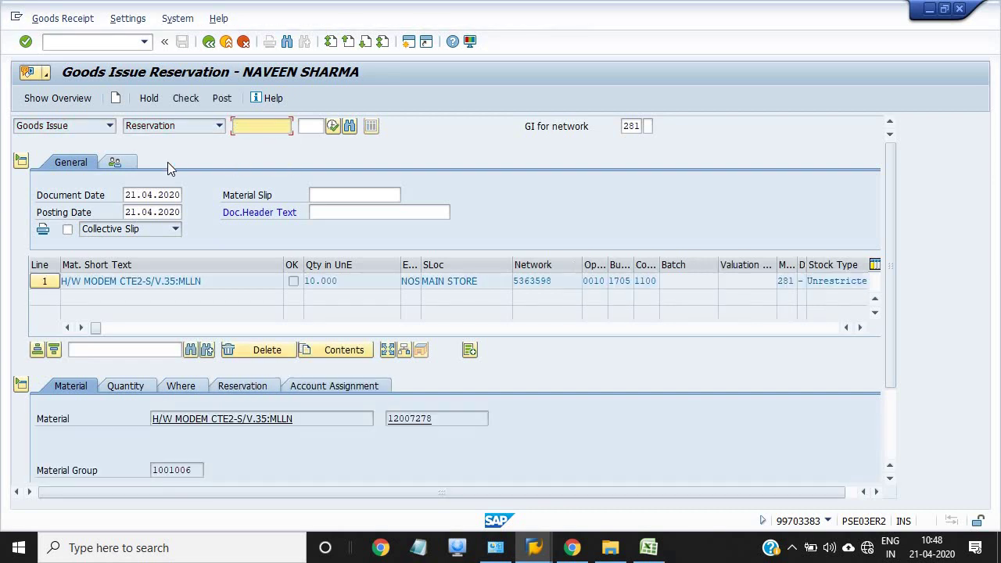
{"action": "left_click", "coordinate": [348, 207]}
{"action": "left_click", "coordinate": [360, 226]}
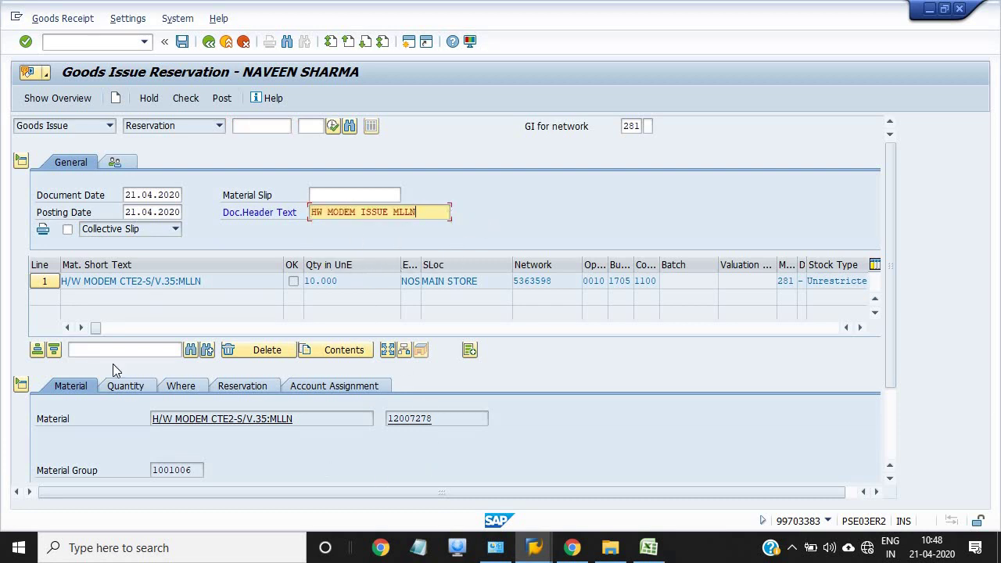
Set both the document date and posting date to 31032020
{"action": "left_click", "coordinate": [180, 196]}
{"action": "key", "text": "BackSpace"}
{"action": "key", "text": "BackSpace"}
{"action": "key", "text": "BackSpace"}
{"action": "key", "text": "BackSpace"}
{"action": "key", "text": "BackSpace"}
{"action": "key", "text": "BackSpace"}
{"action": "key", "text": "BackSpace"}
{"action": "key", "text": "BackSpace"}
{"action": "key", "text": "BackSpace"}
{"action": "key", "text": "BackSpace"}
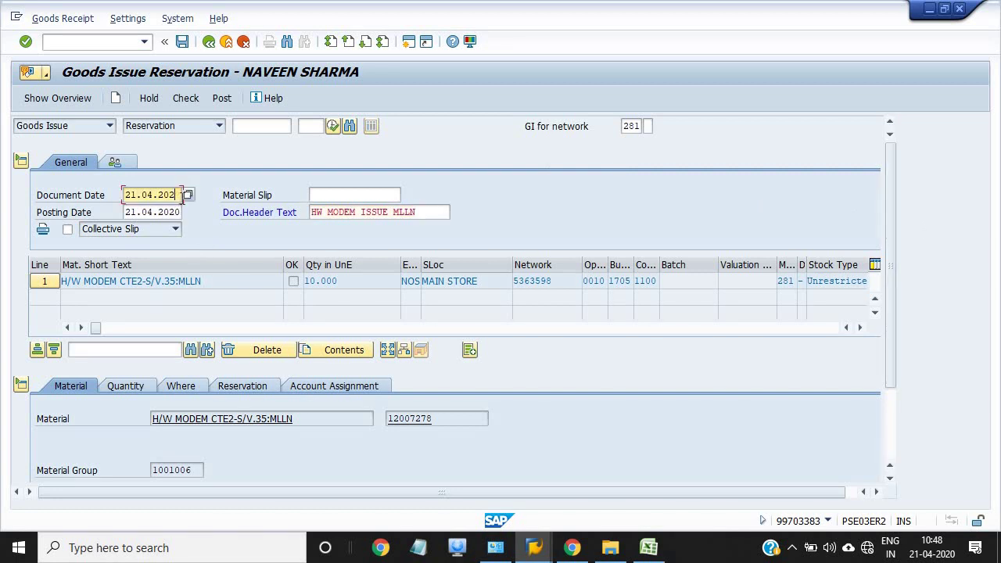
{"action": "type", "text": "31"}
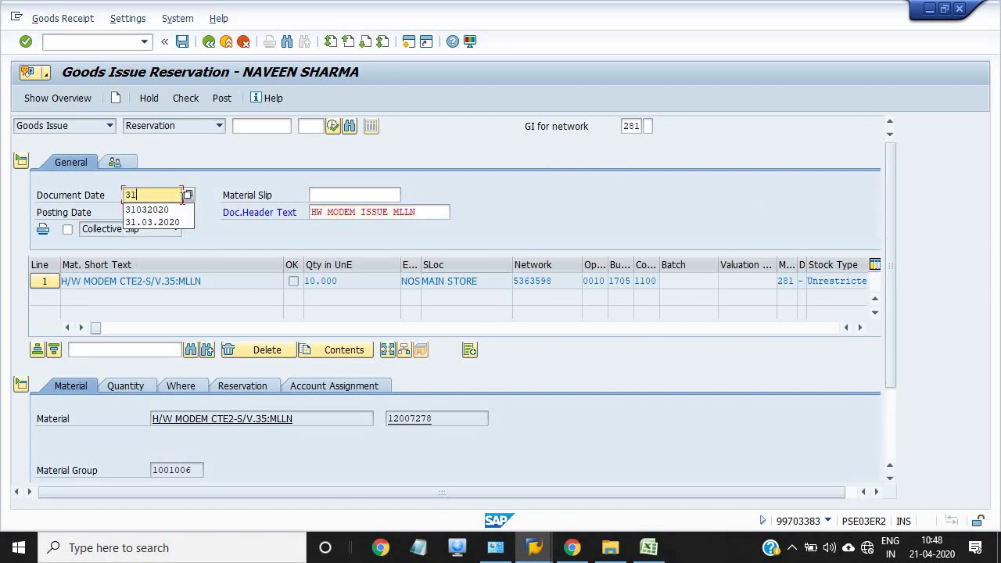
{"action": "type", "text": "032020"}
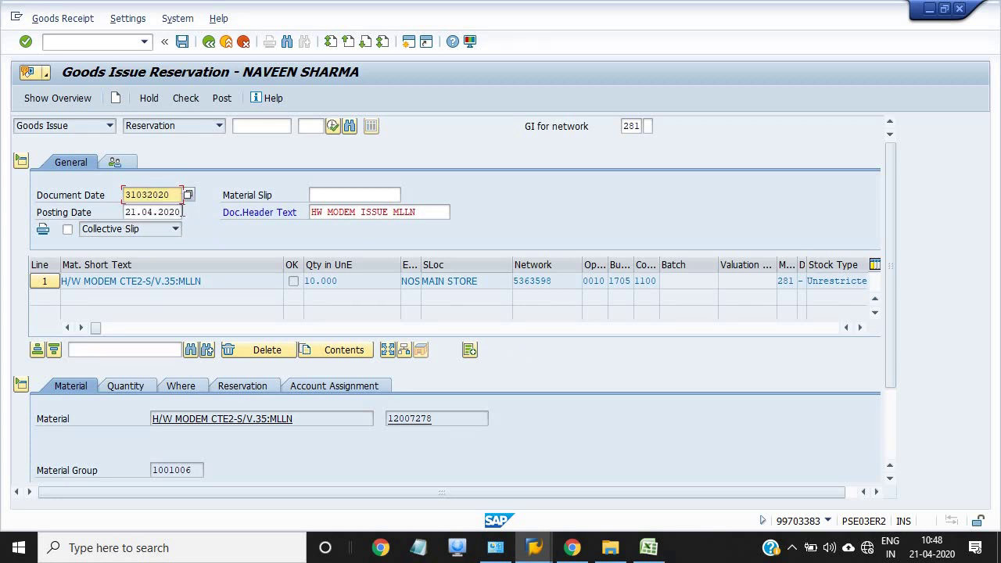
{"action": "left_click", "coordinate": [179, 211]}
{"action": "key", "text": "BackSpace"}
{"action": "key", "text": "BackSpace"}
{"action": "key", "text": "BackSpace"}
{"action": "key", "text": "BackSpace"}
{"action": "key", "text": "BackSpace"}
{"action": "key", "text": "BackSpace"}
{"action": "key", "text": "BackSpace"}
{"action": "key", "text": "BackSpace"}
{"action": "key", "text": "BackSpace"}
{"action": "key", "text": "BackSpace"}
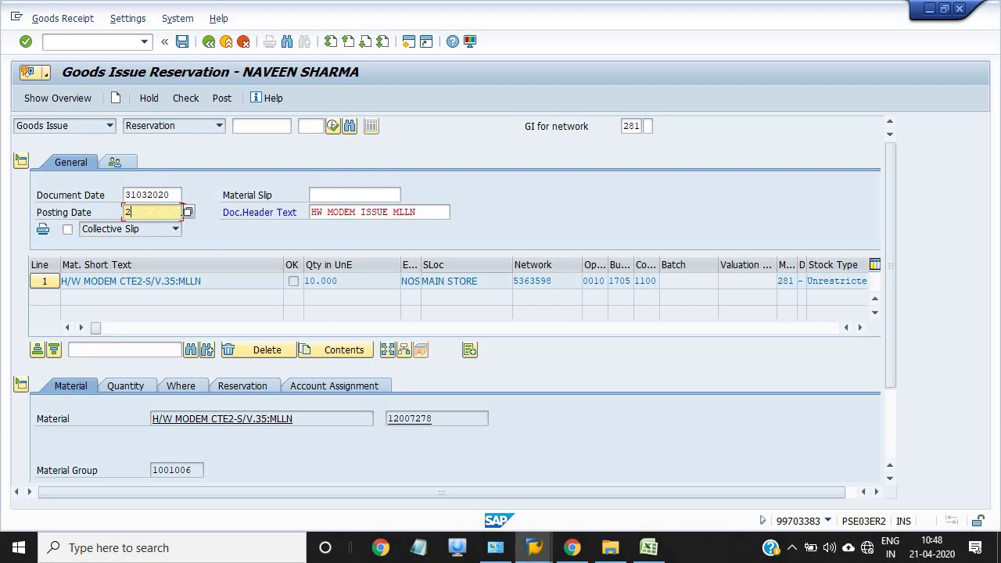
{"action": "type", "text": "31032020"}
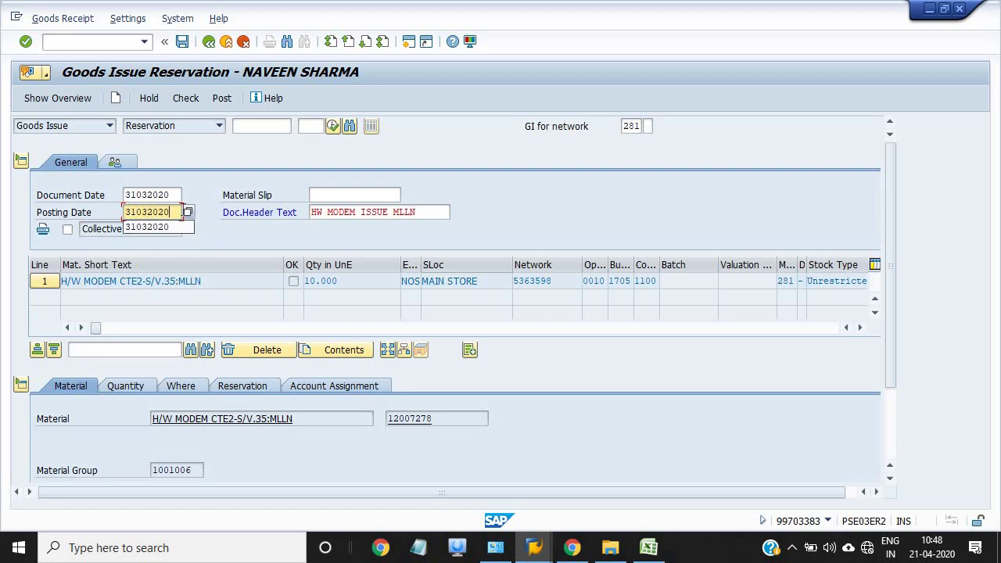
{"action": "key", "text": "Return"}
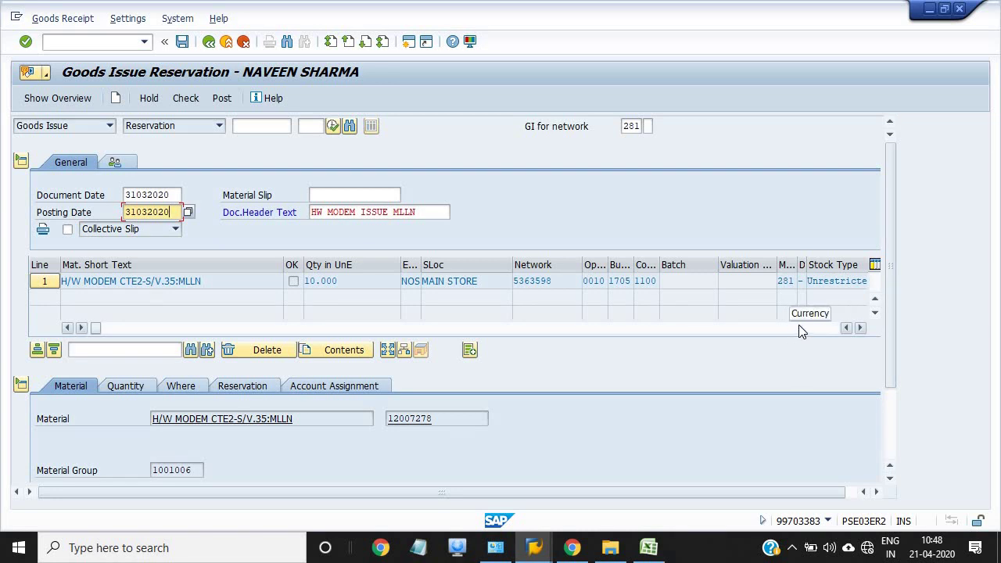
Flag the modem line Item OK and review its details, including network 5363598
{"action": "left_click_drag", "start_coordinate": [891, 341], "coordinate": [892, 405]}
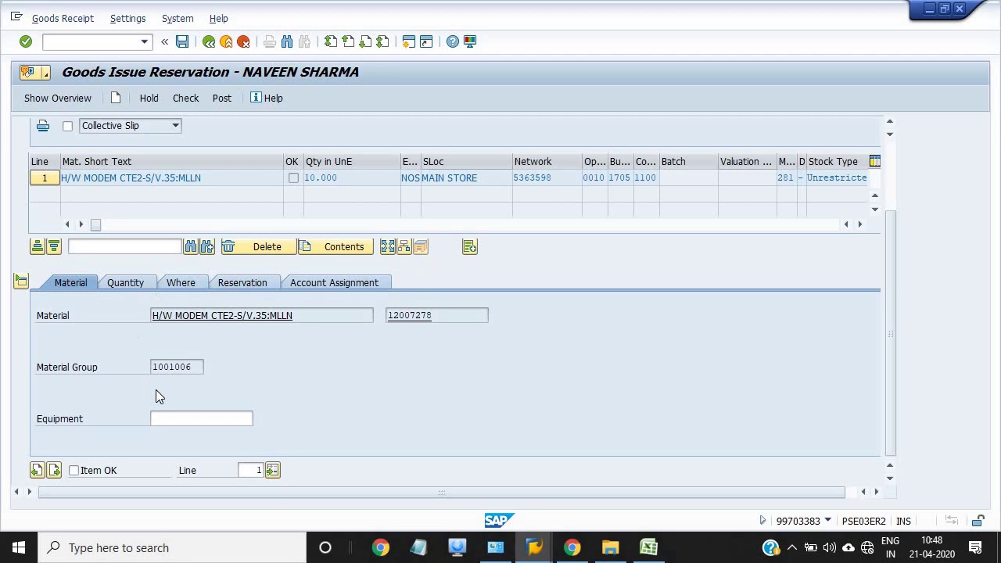
{"action": "left_click", "coordinate": [74, 470]}
{"action": "left_click", "coordinate": [125, 283]}
{"action": "left_click", "coordinate": [187, 286]}
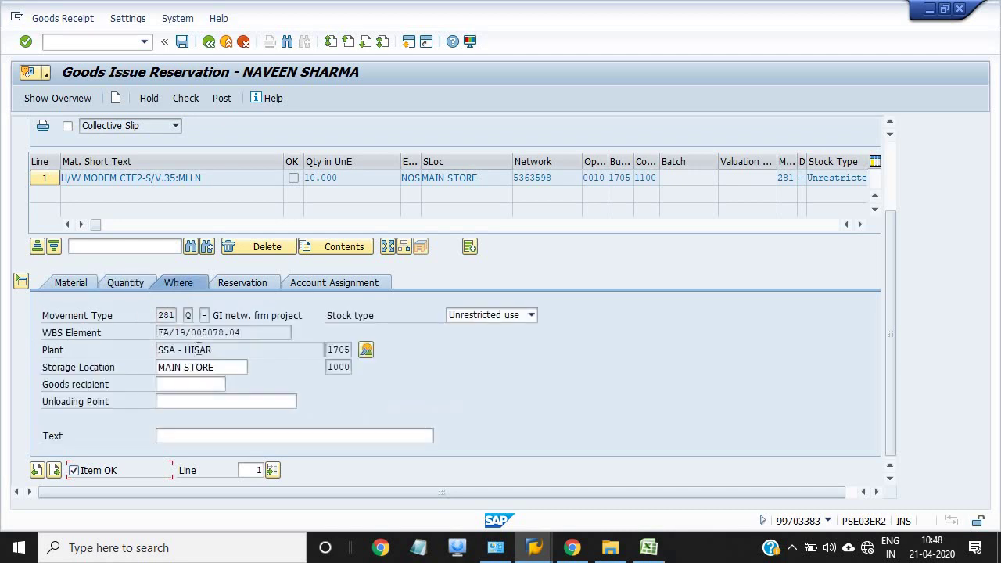
{"action": "left_click", "coordinate": [235, 284]}
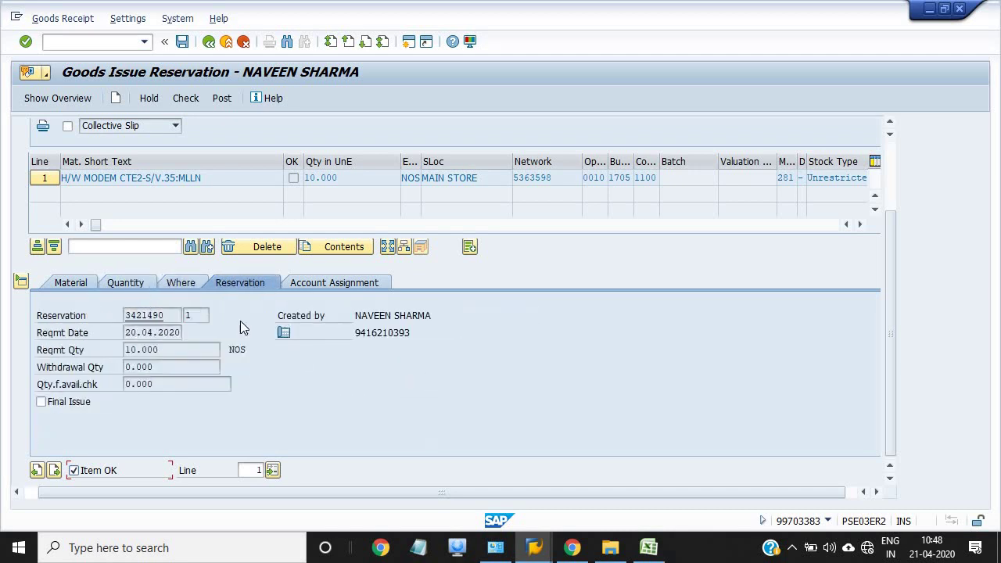
{"action": "left_click", "coordinate": [338, 282]}
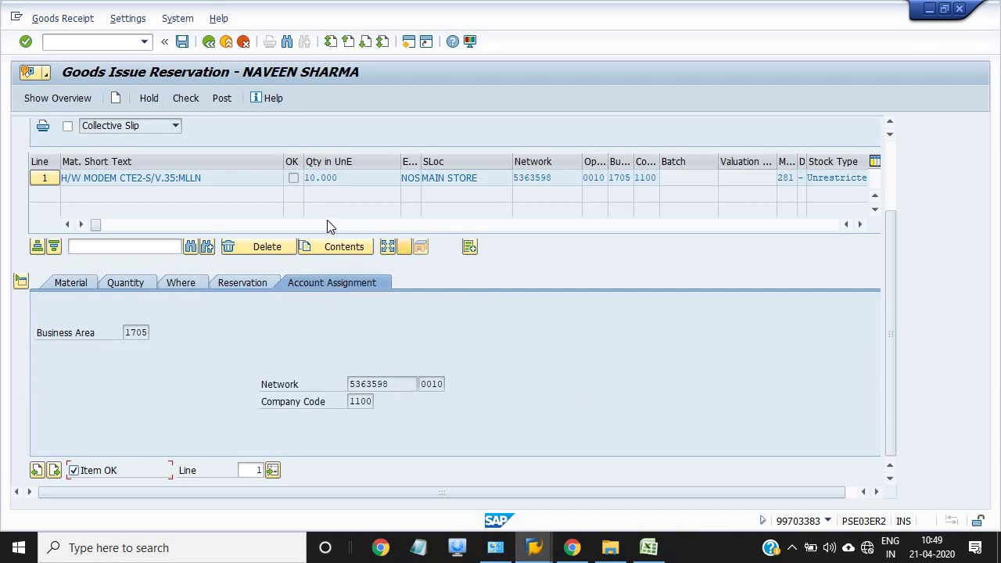
{"action": "left_click", "coordinate": [67, 126]}
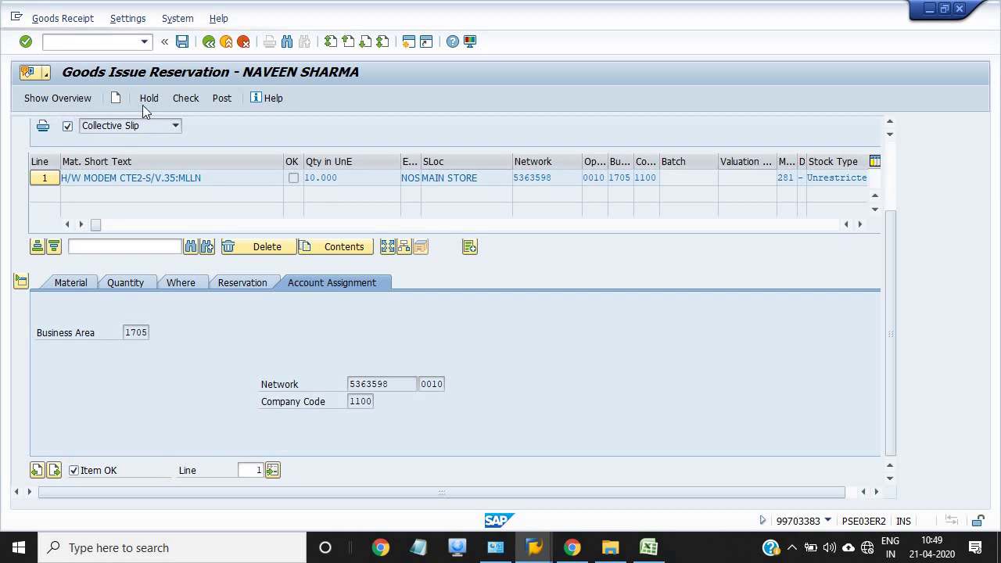
{"action": "left_click", "coordinate": [185, 99]}
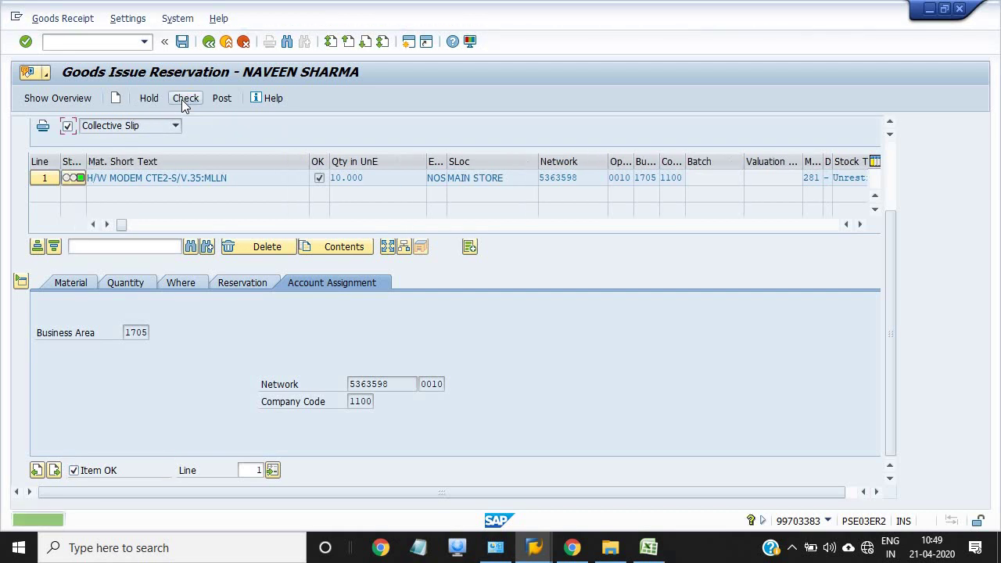
{"action": "left_click", "coordinate": [223, 100]}
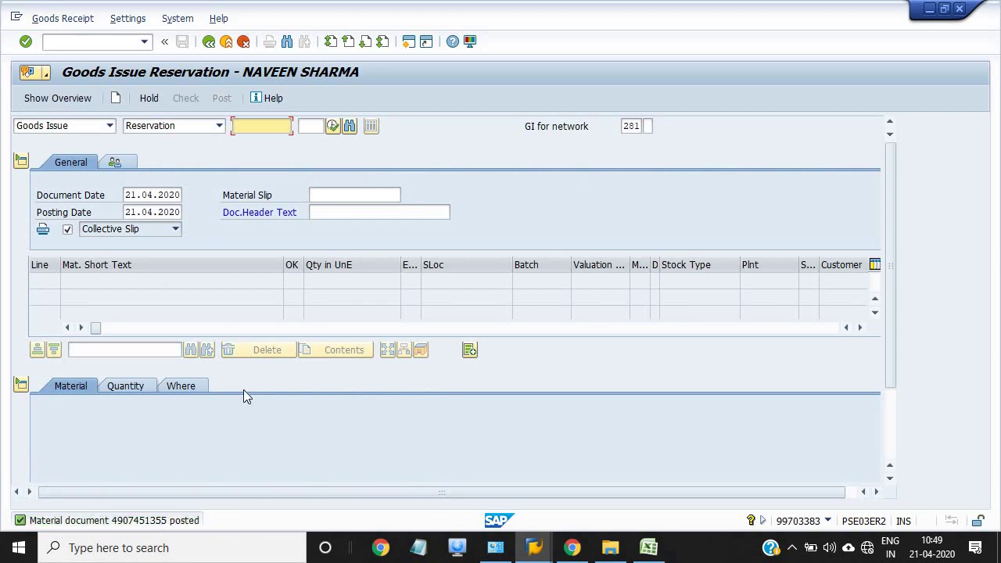
{"action": "double_click", "coordinate": [148, 520]}
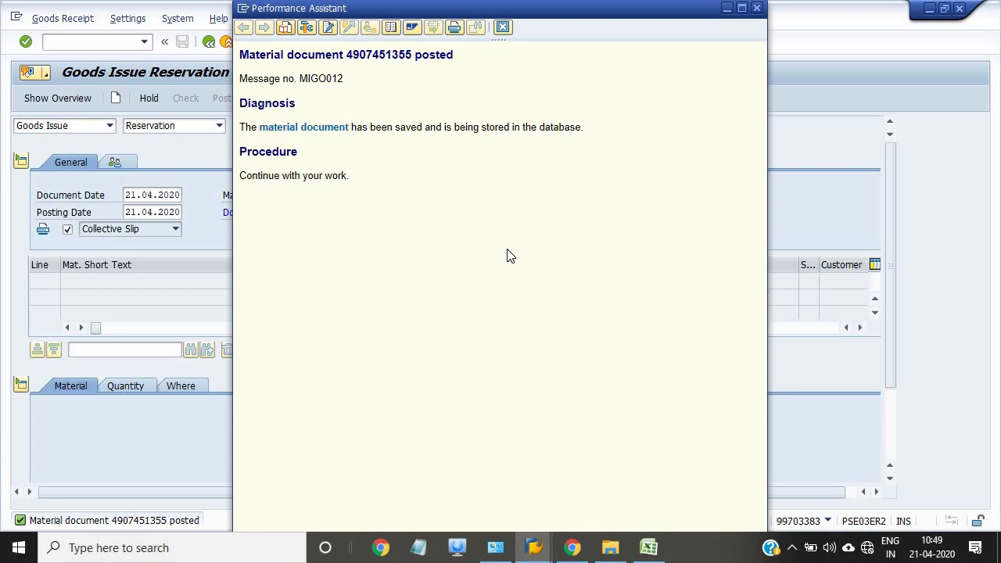
{"action": "left_click", "coordinate": [726, 8]}
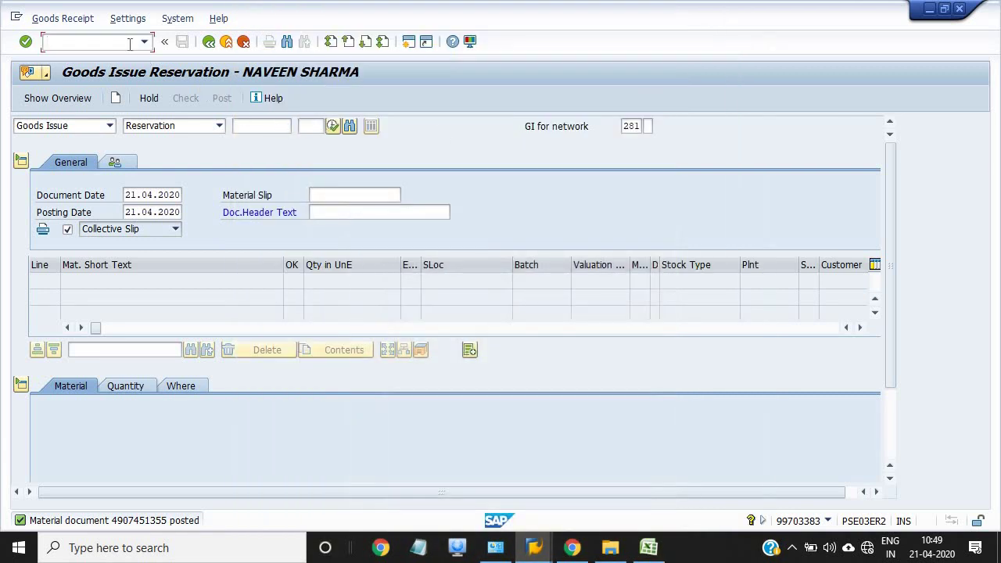
{"action": "type", "text": "/NMB51"}
{"action": "key", "text": "Return"}
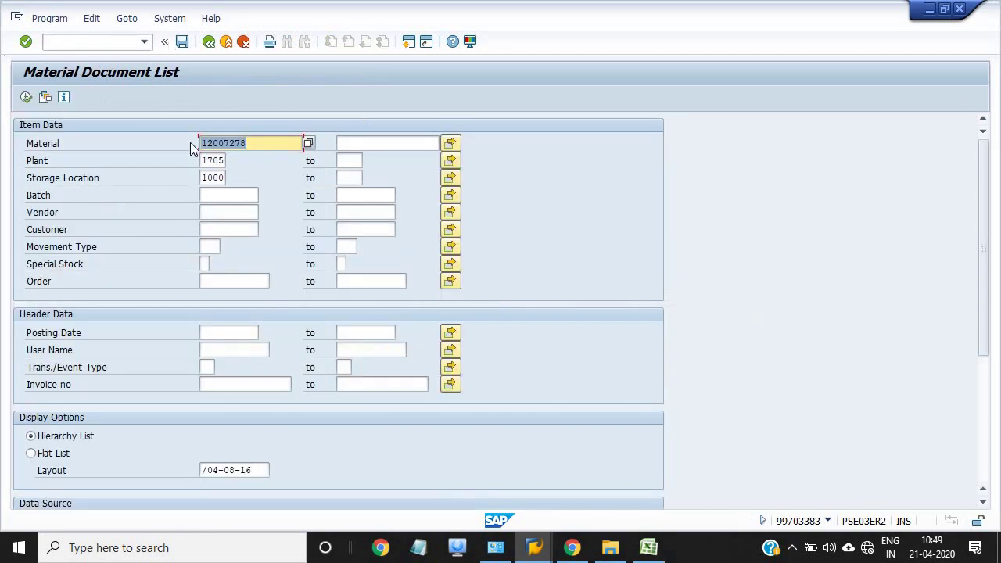
{"action": "left_click", "coordinate": [26, 97]}
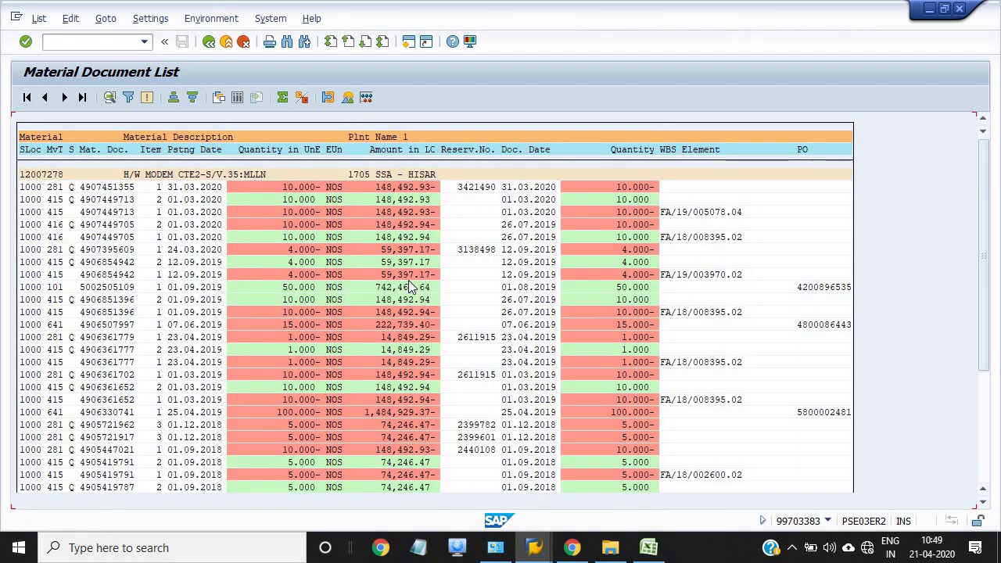
{"action": "left_click", "coordinate": [52, 188]}
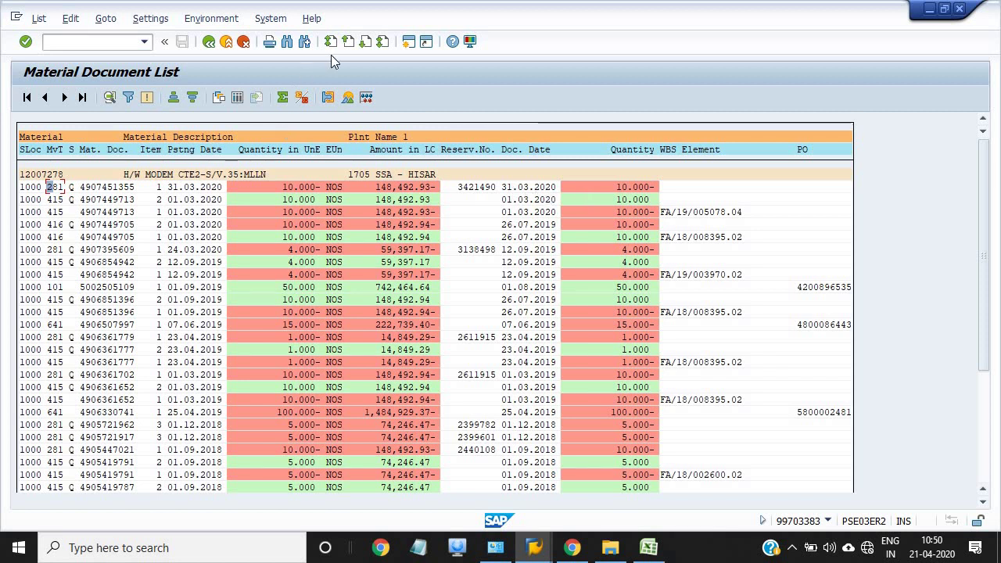
Open MBBS in the current session and clear the prefilled material number
{"action": "left_click", "coordinate": [408, 43]}
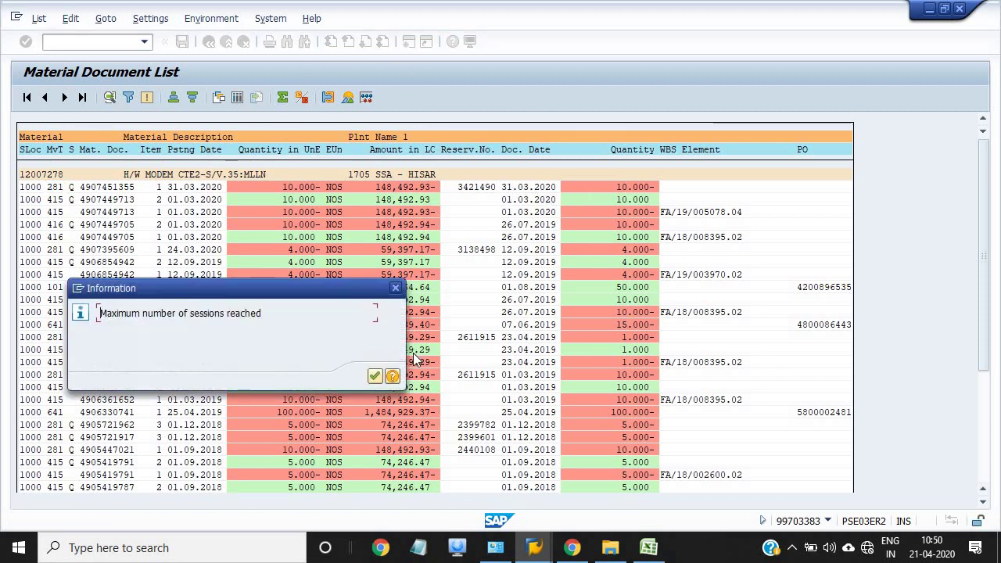
{"action": "left_click", "coordinate": [374, 376]}
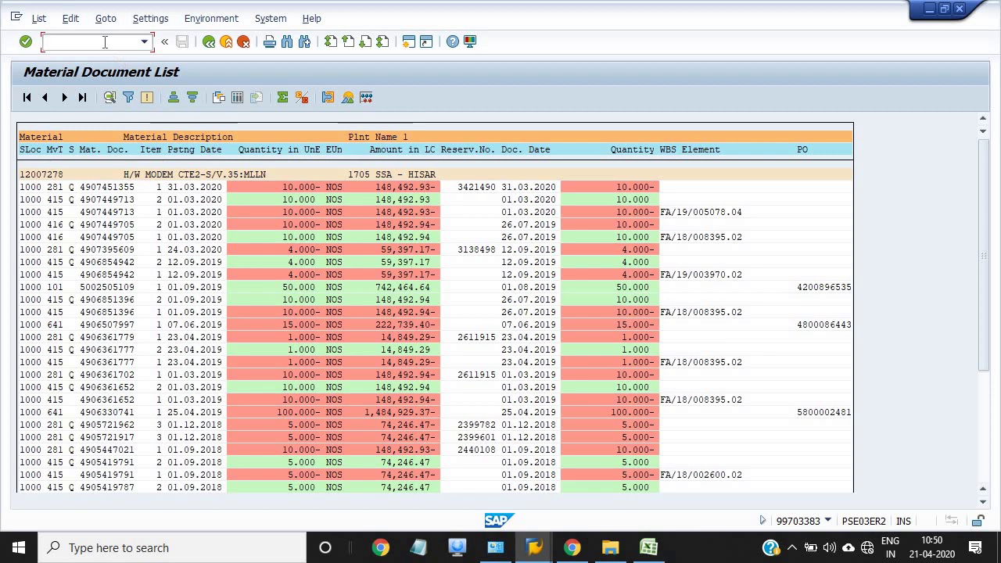
{"action": "type", "text": "/NM"}
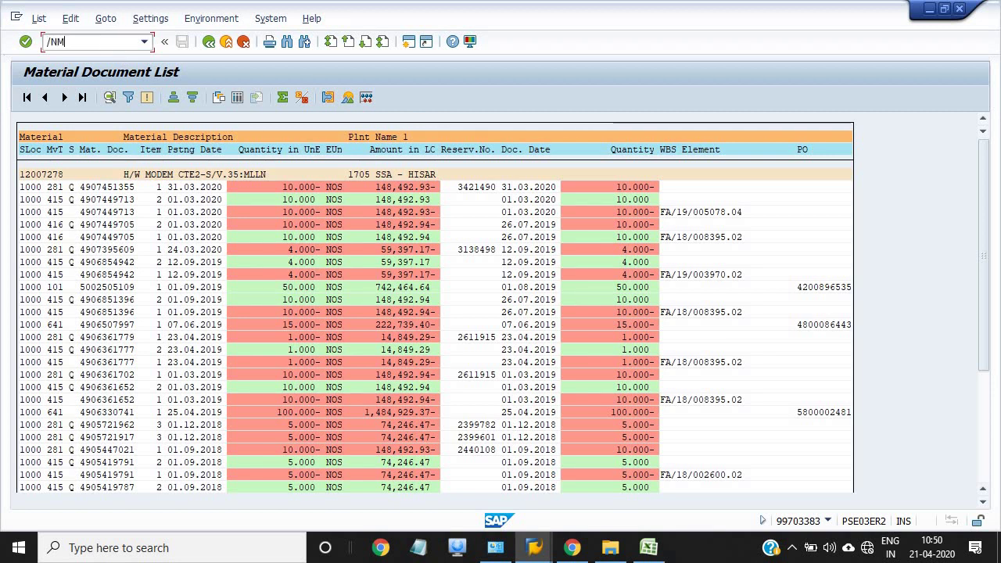
{"action": "type", "text": "BBS"}
{"action": "key", "text": "Return"}
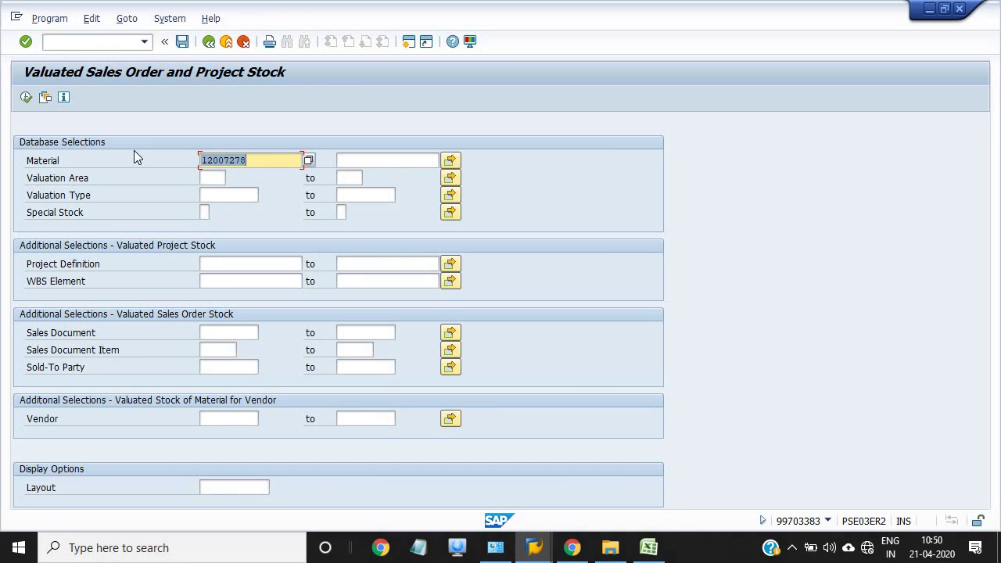
{"action": "key", "text": "BackSpace"}
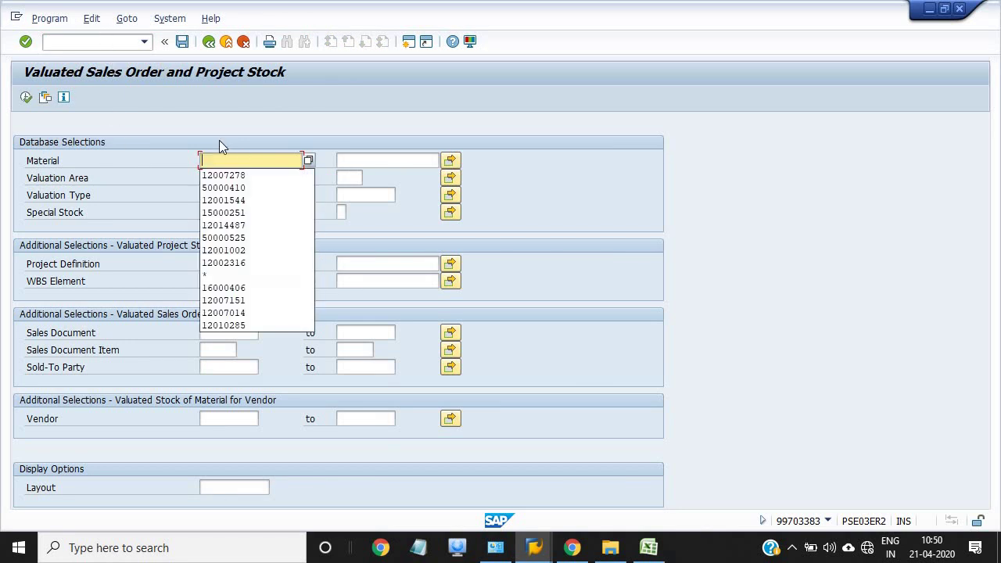
{"action": "key", "text": "Escape"}
Enter WBS element FA/19/005078.04 in the selection screen
{"action": "left_click", "coordinate": [249, 280]}
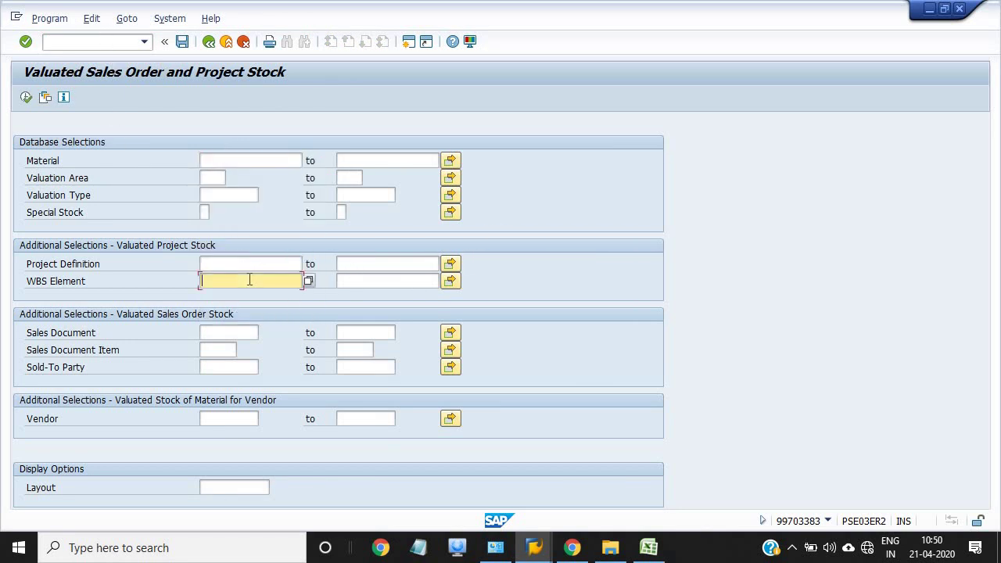
{"action": "type", "text": "F"}
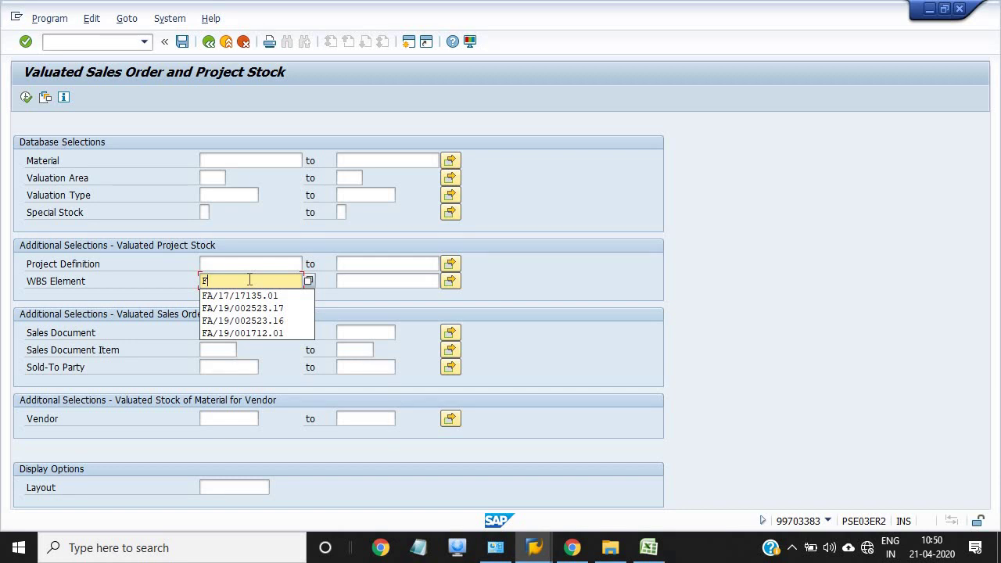
{"action": "type", "text": "FG"}
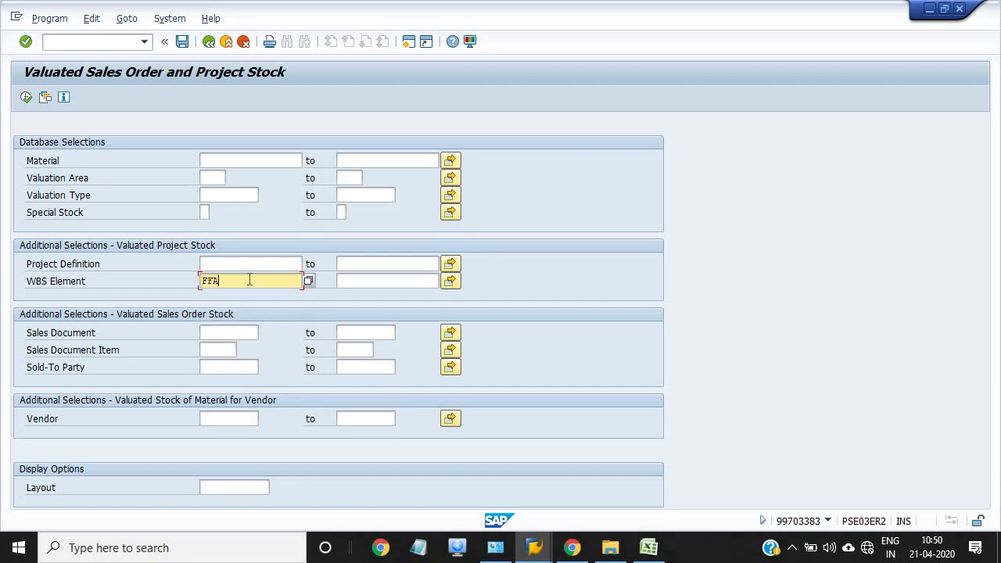
{"action": "key", "text": "BackSpace"}
{"action": "key", "text": "BackSpace"}
{"action": "type", "text": "A/19"}
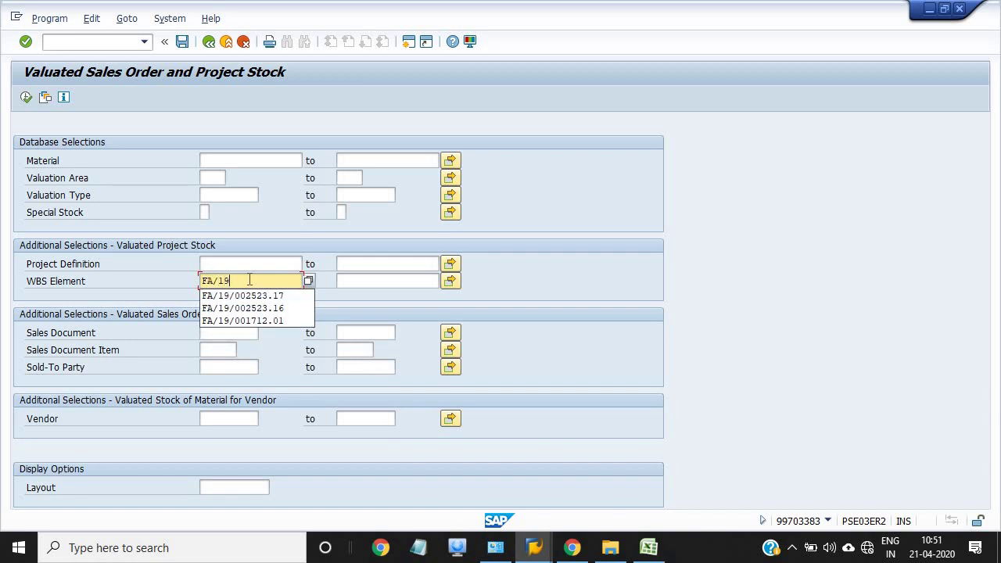
{"action": "type", "text": "/0050"}
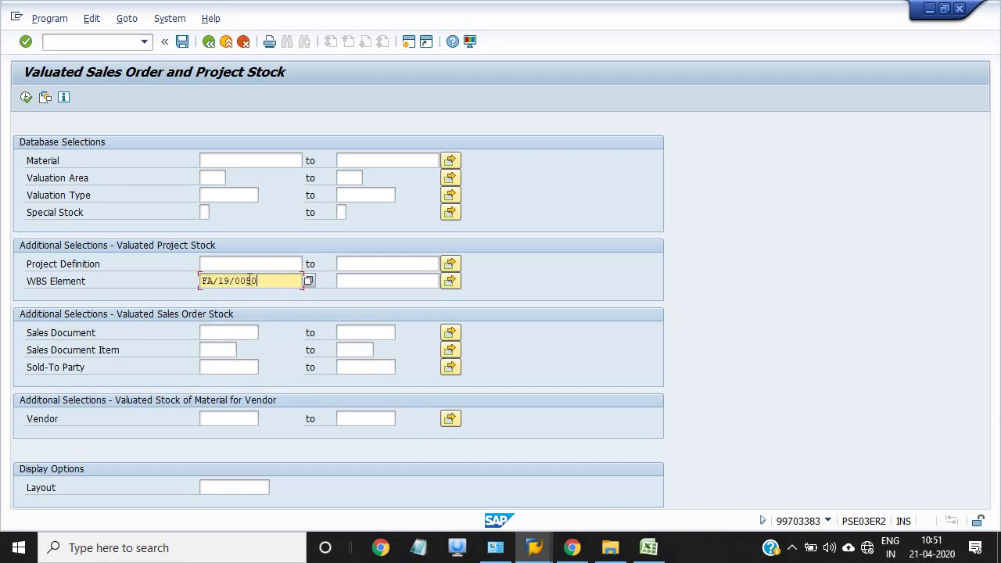
{"action": "type", "text": "78.04"}
Run MBBS, review the 0.000 NOS stock for 12007278, and return to selection
{"action": "left_click", "coordinate": [26, 97]}
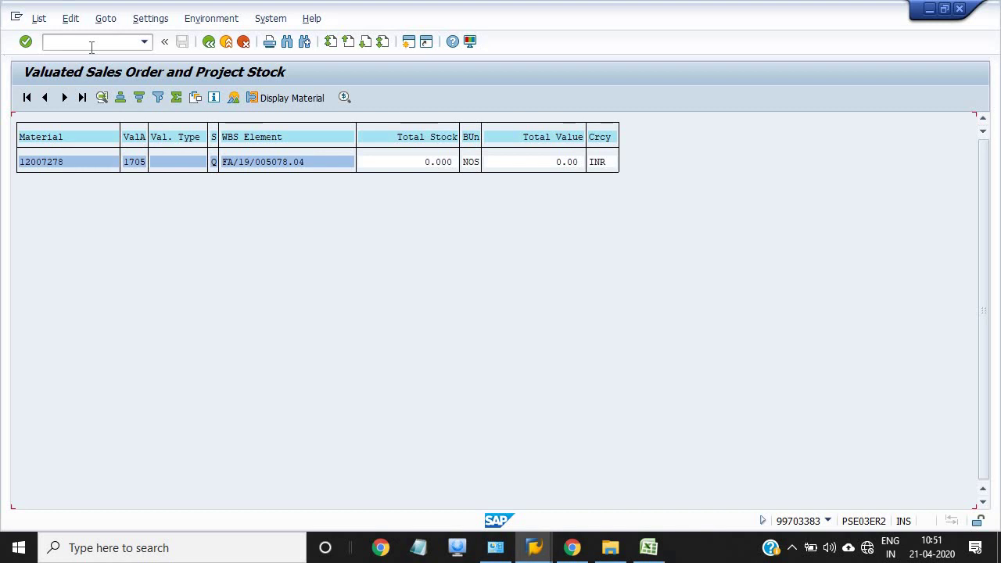
{"action": "left_click", "coordinate": [208, 42]}
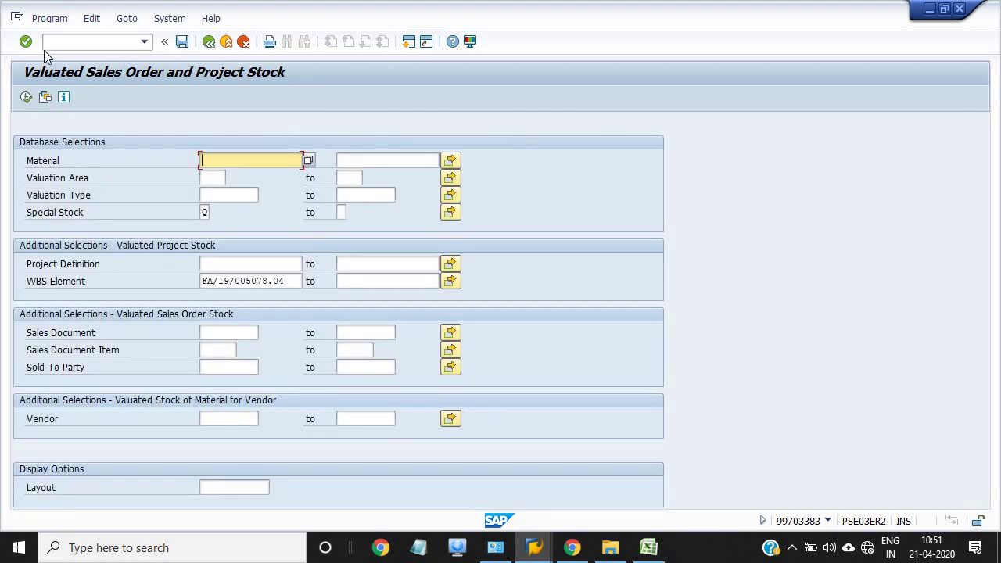